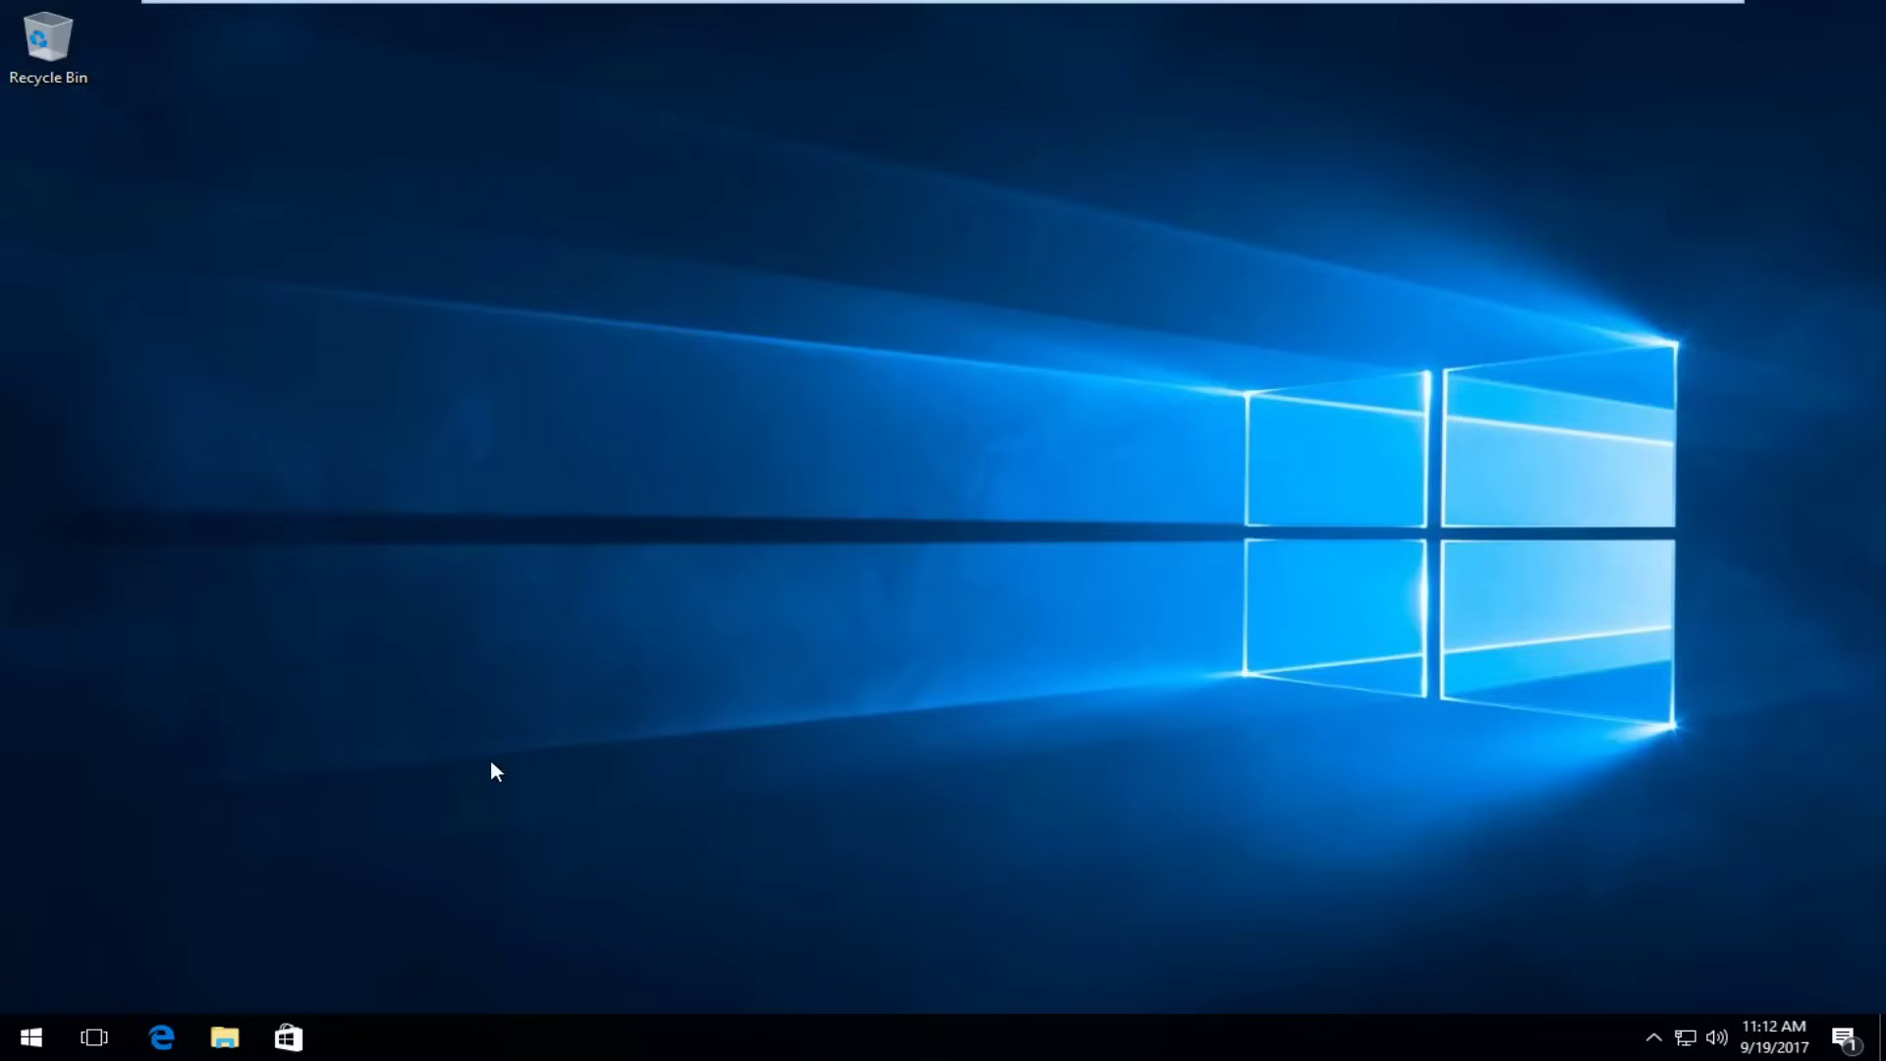
Open the Start menu and pick the Settings gear in the left column
click(22, 1041)
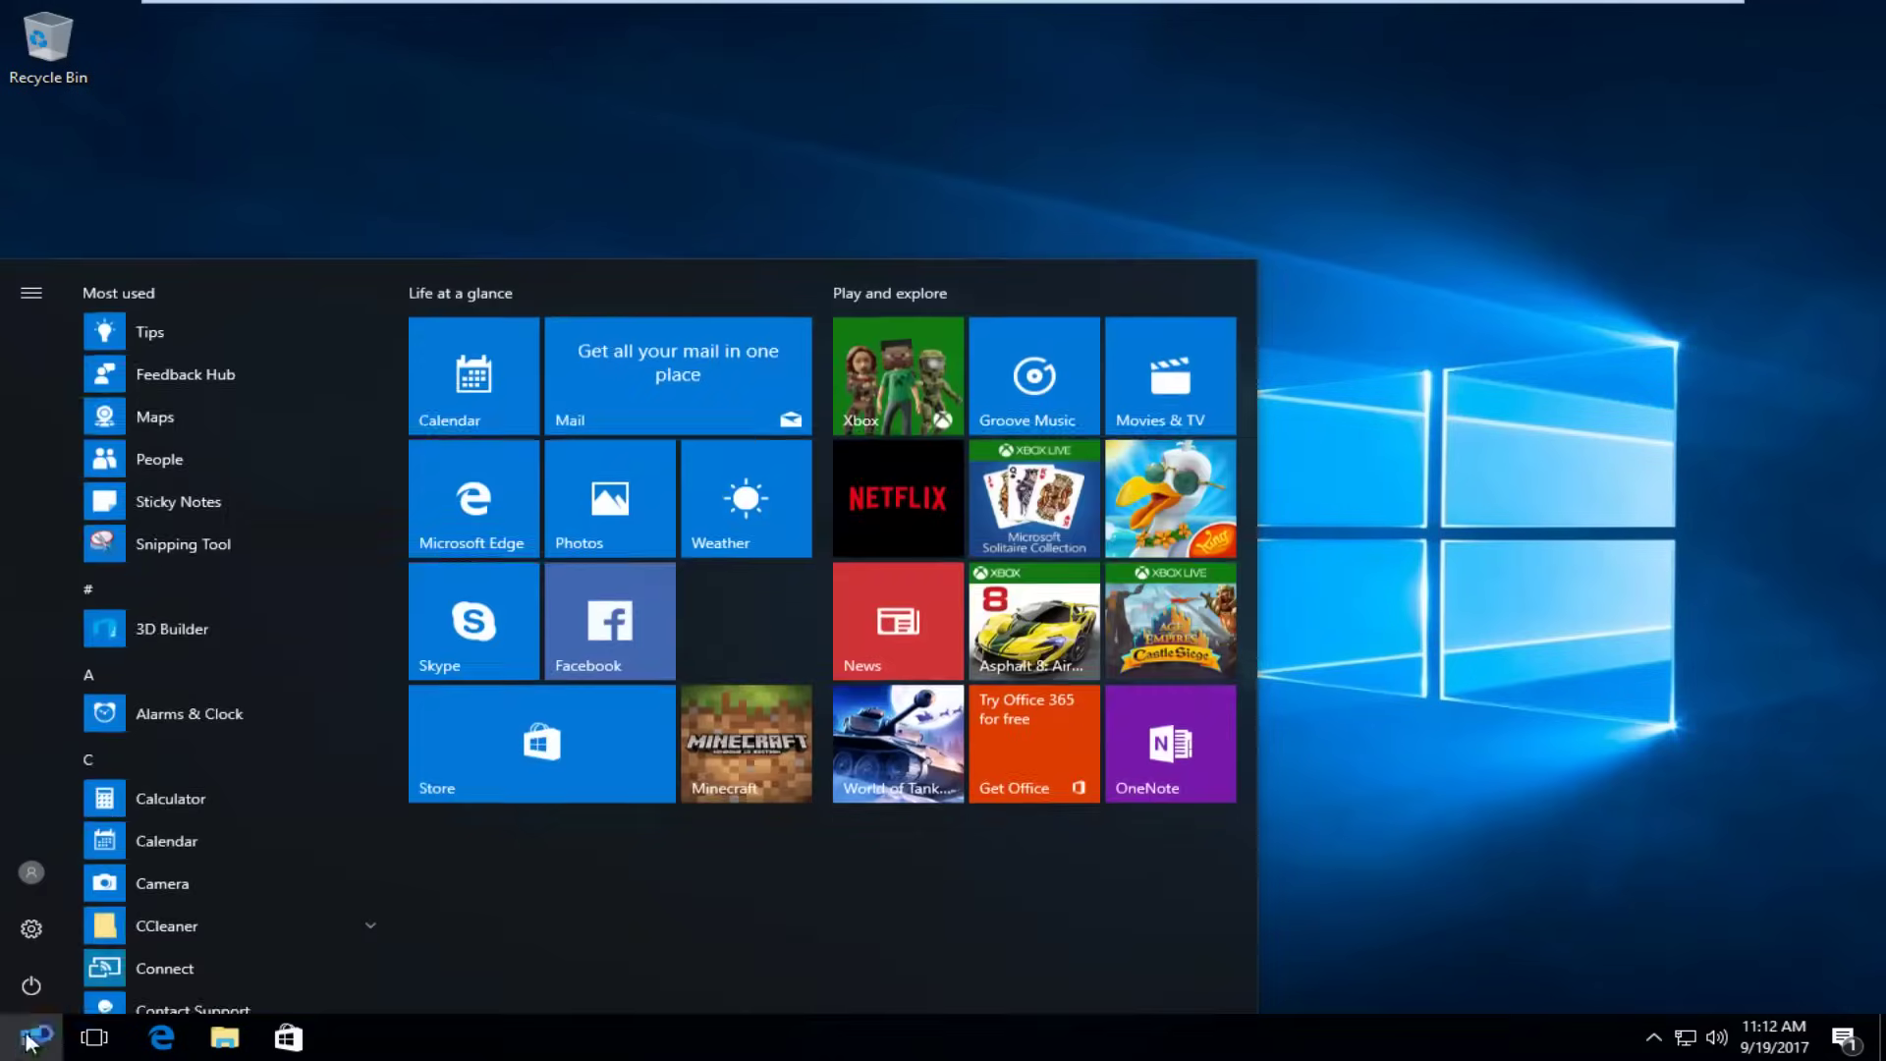
click(31, 931)
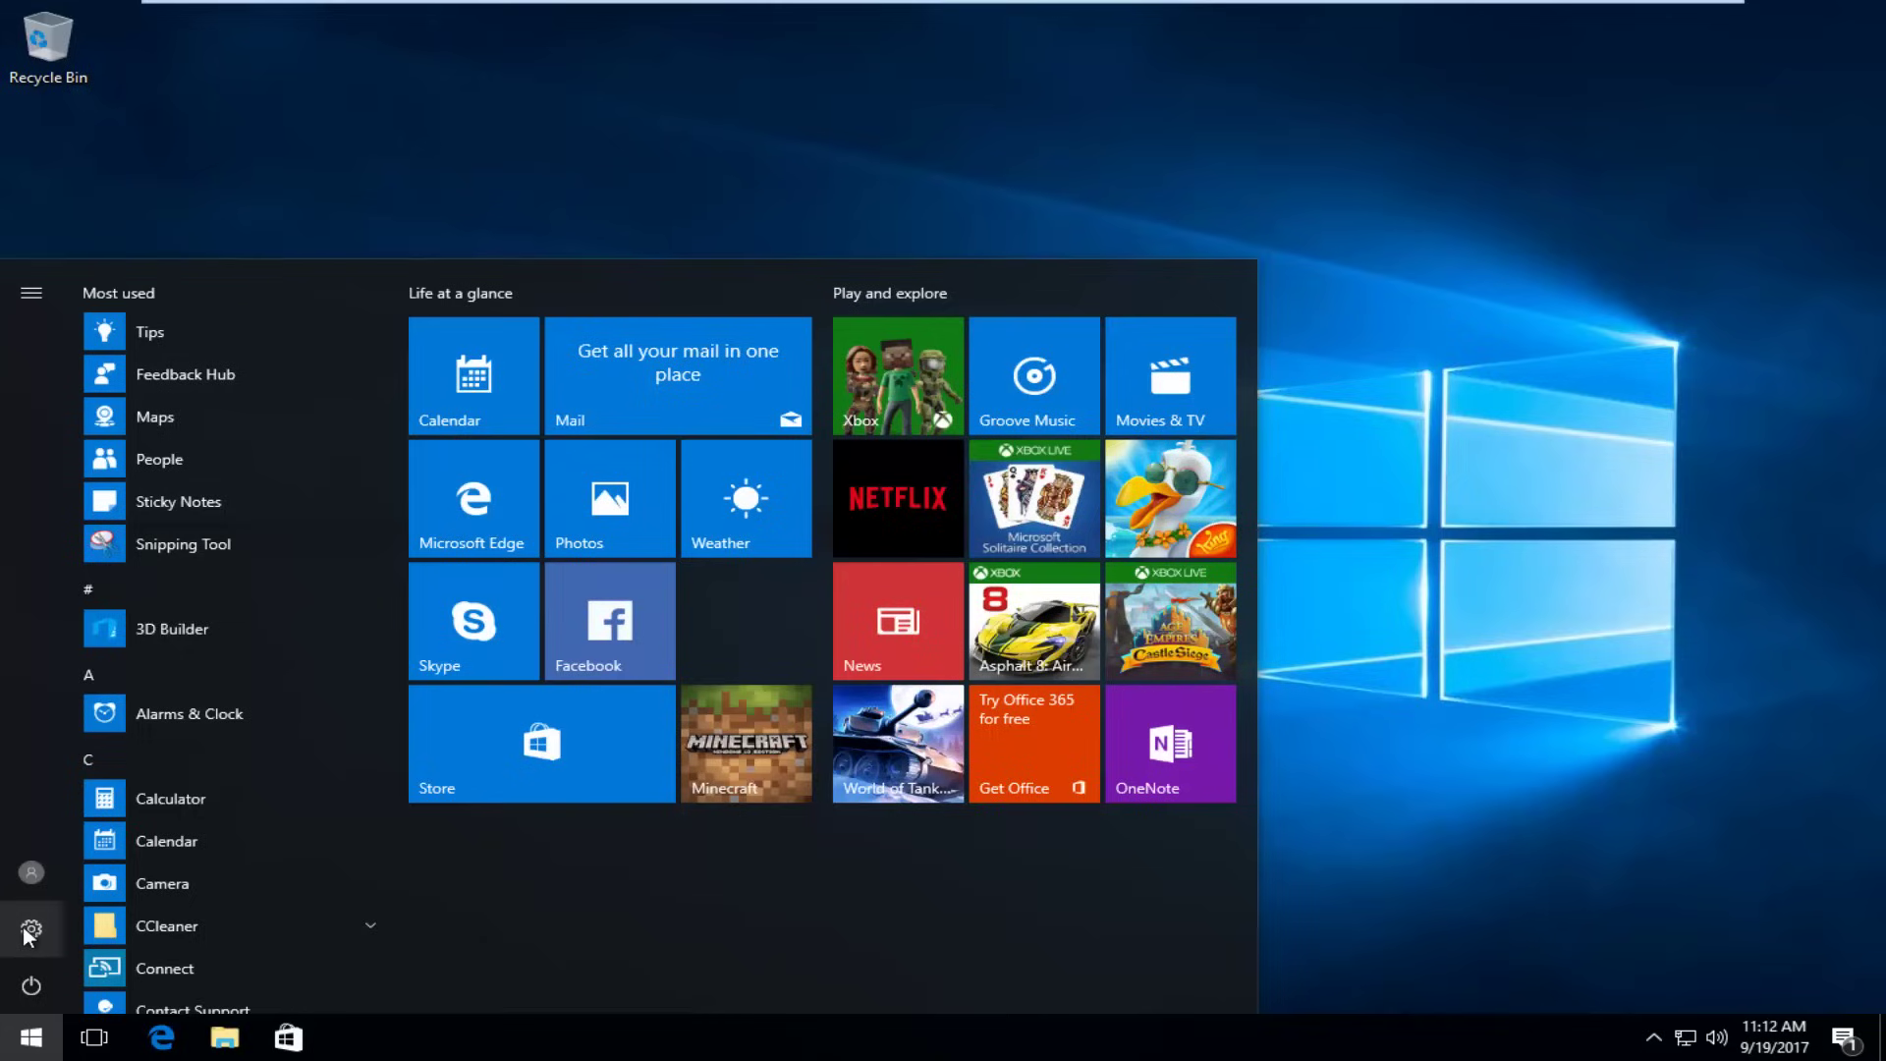
Open Settings, go to Update & security > Recovery, and choose Restart now under Advanced startup
click(32, 931)
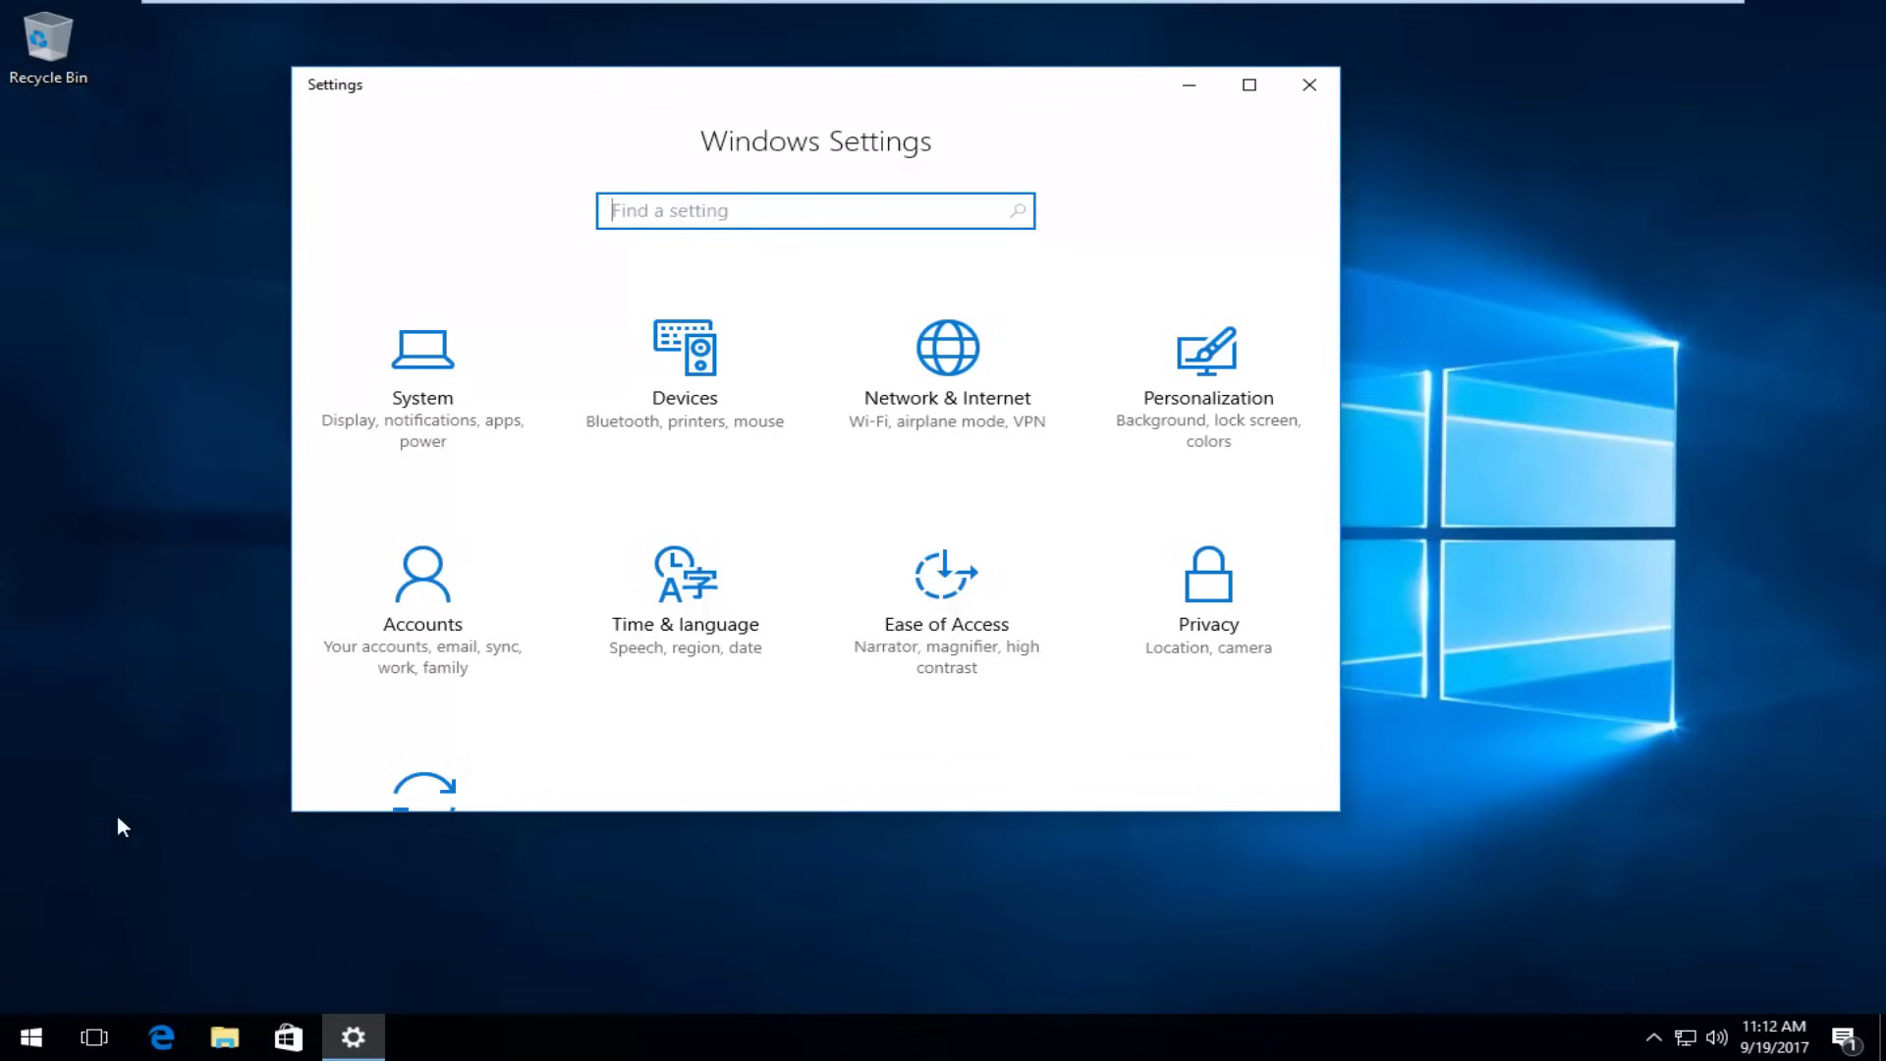
drag(582, 83, 758, 82)
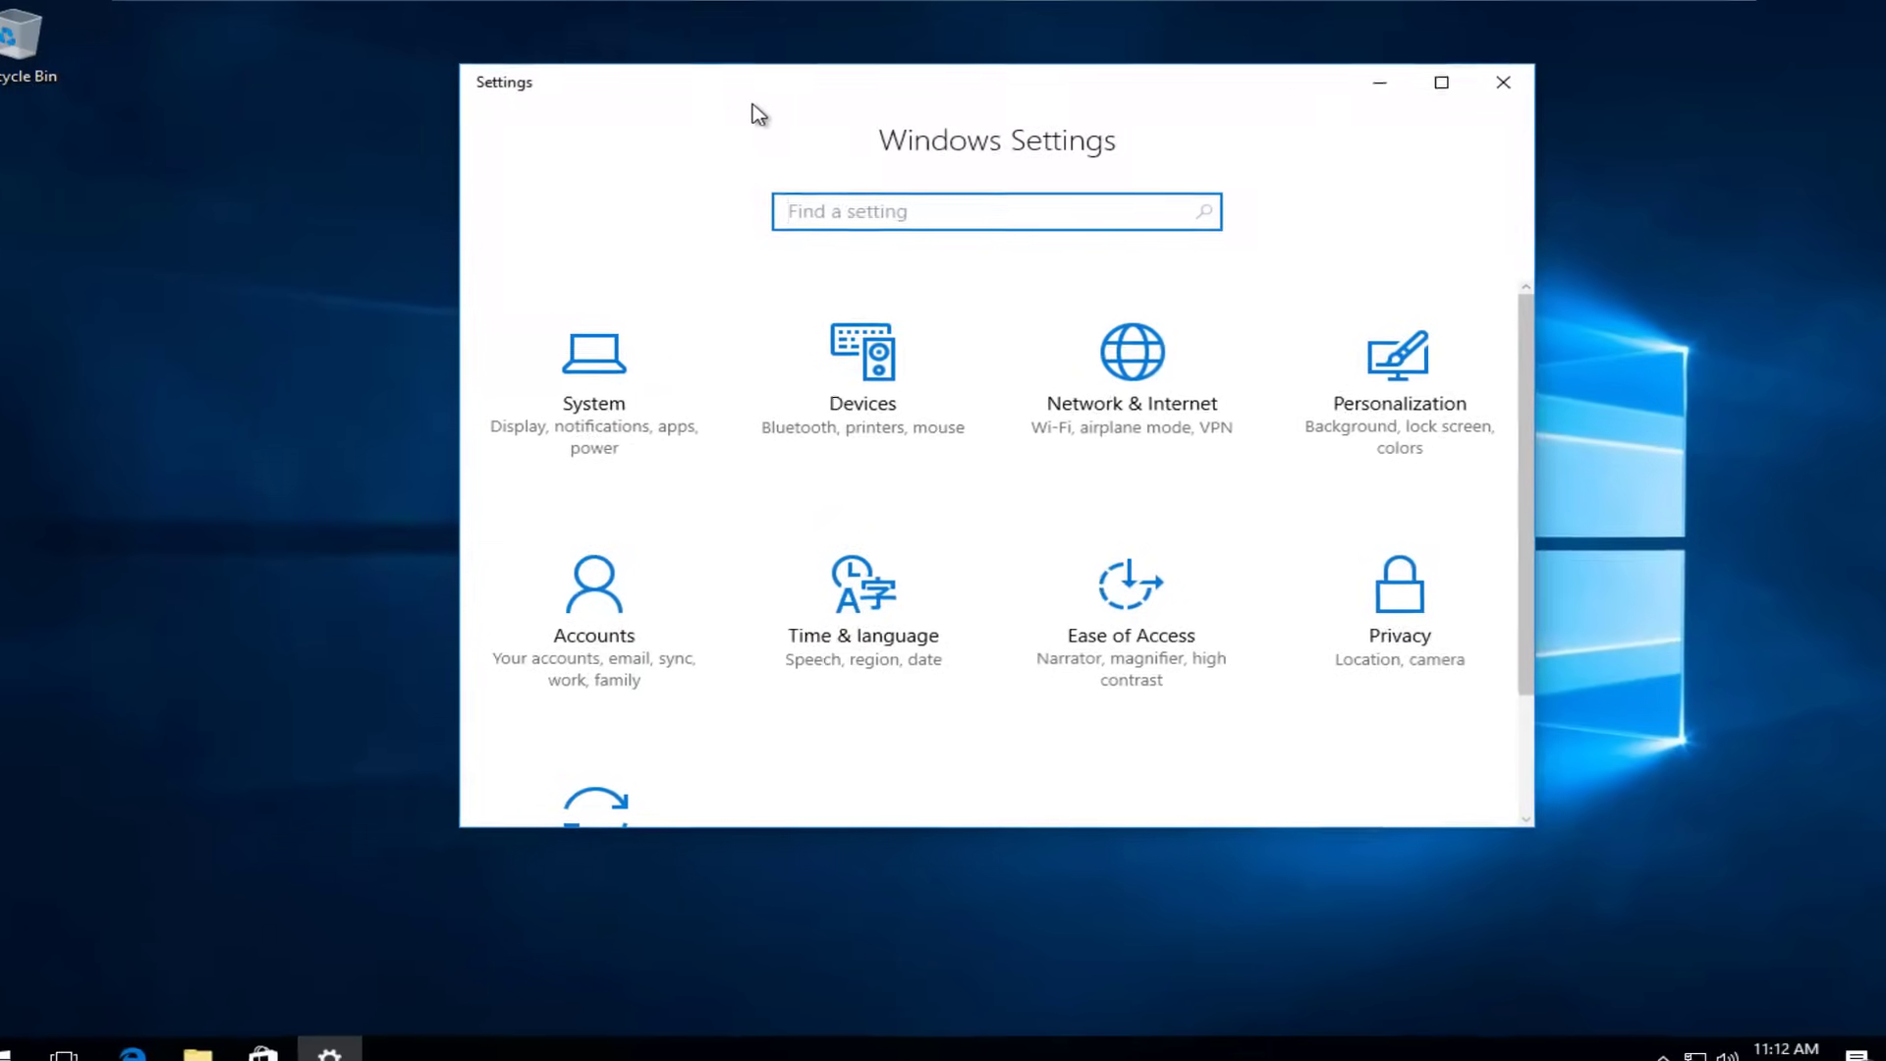
scroll(875, 693, down, 3)
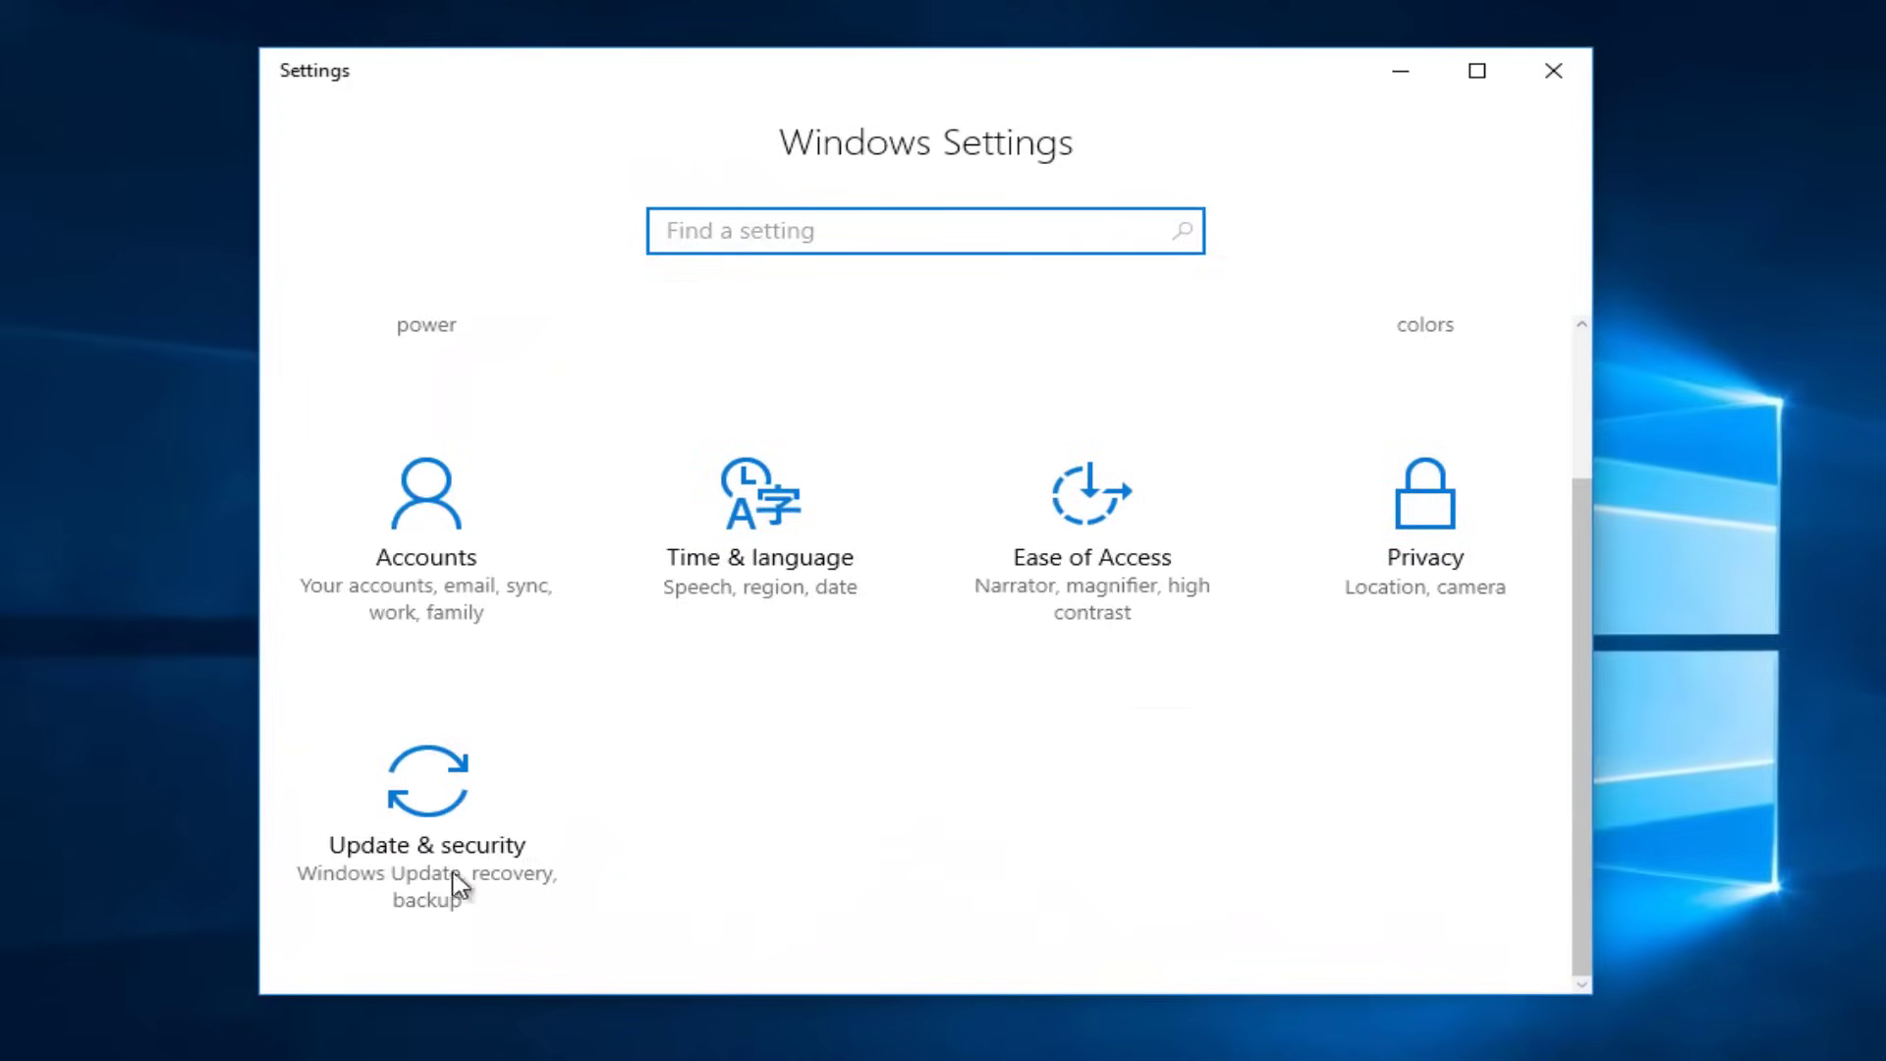
scroll(840, 832, up, 1)
scroll(590, 833, down, 1)
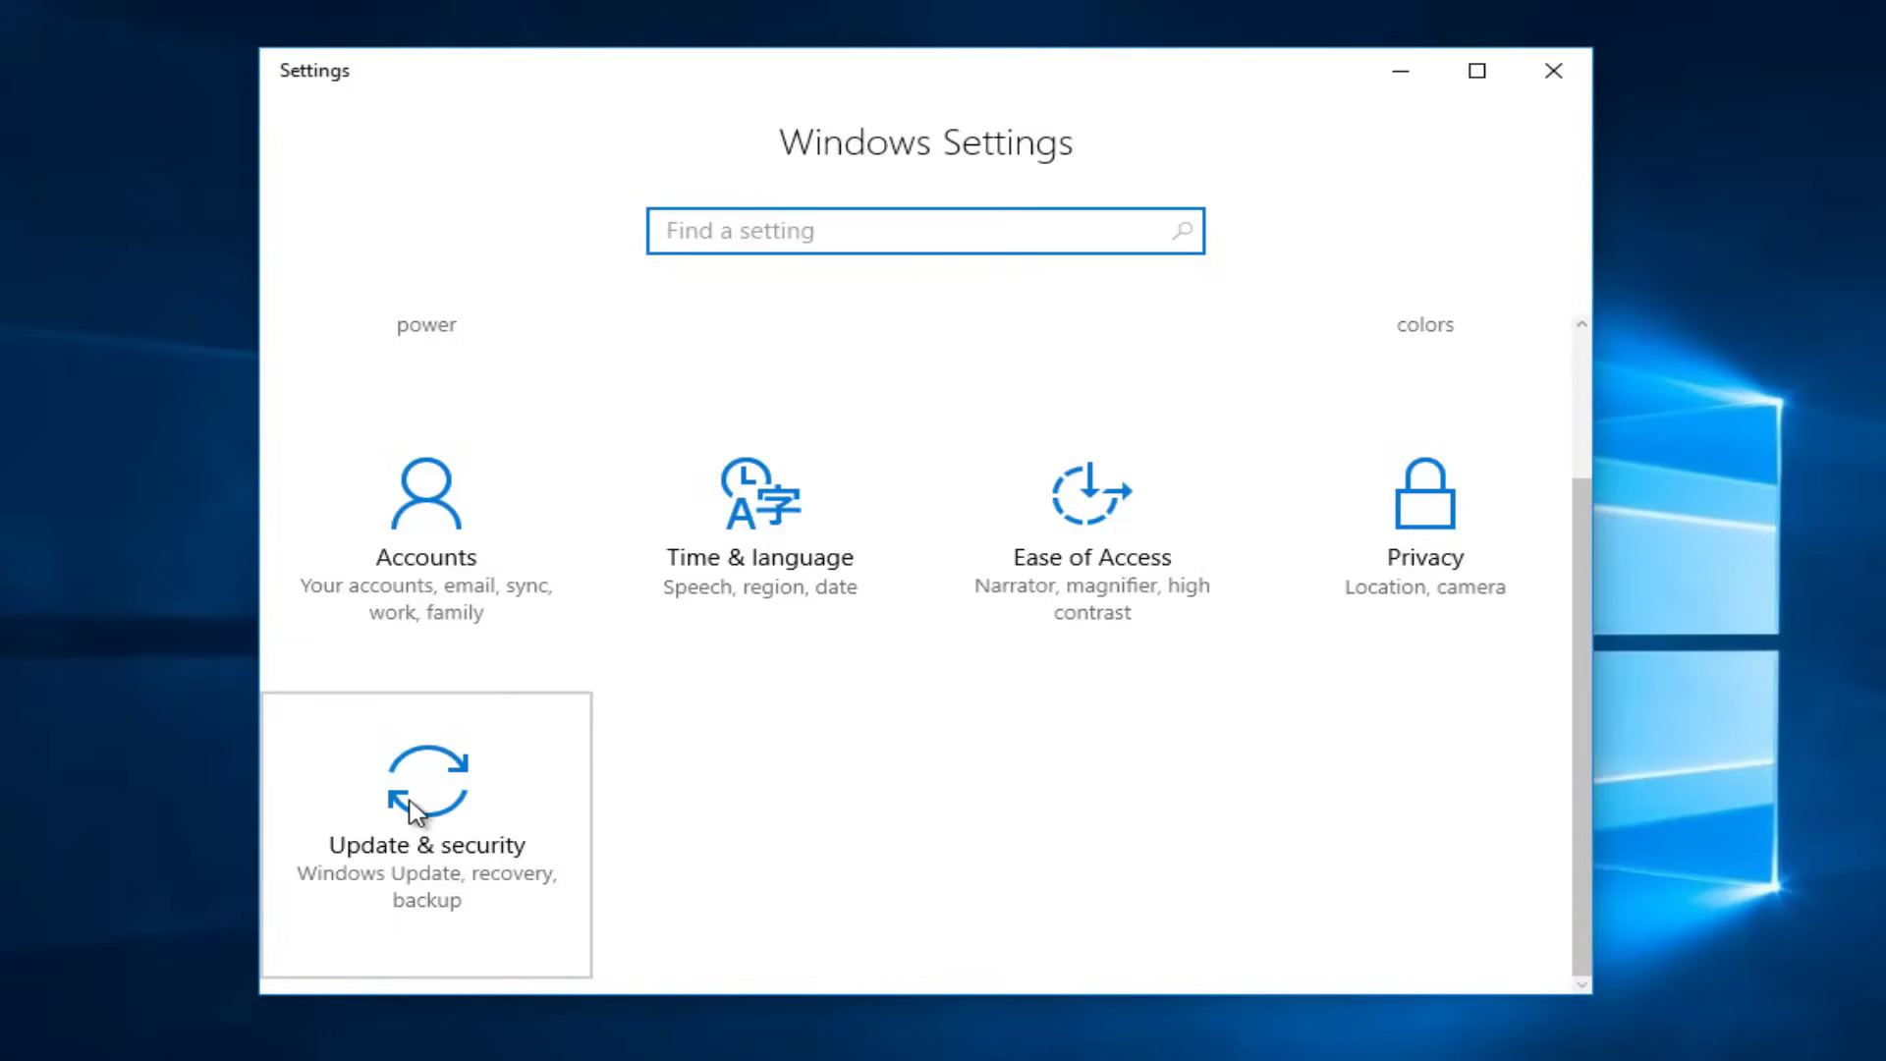
click(419, 808)
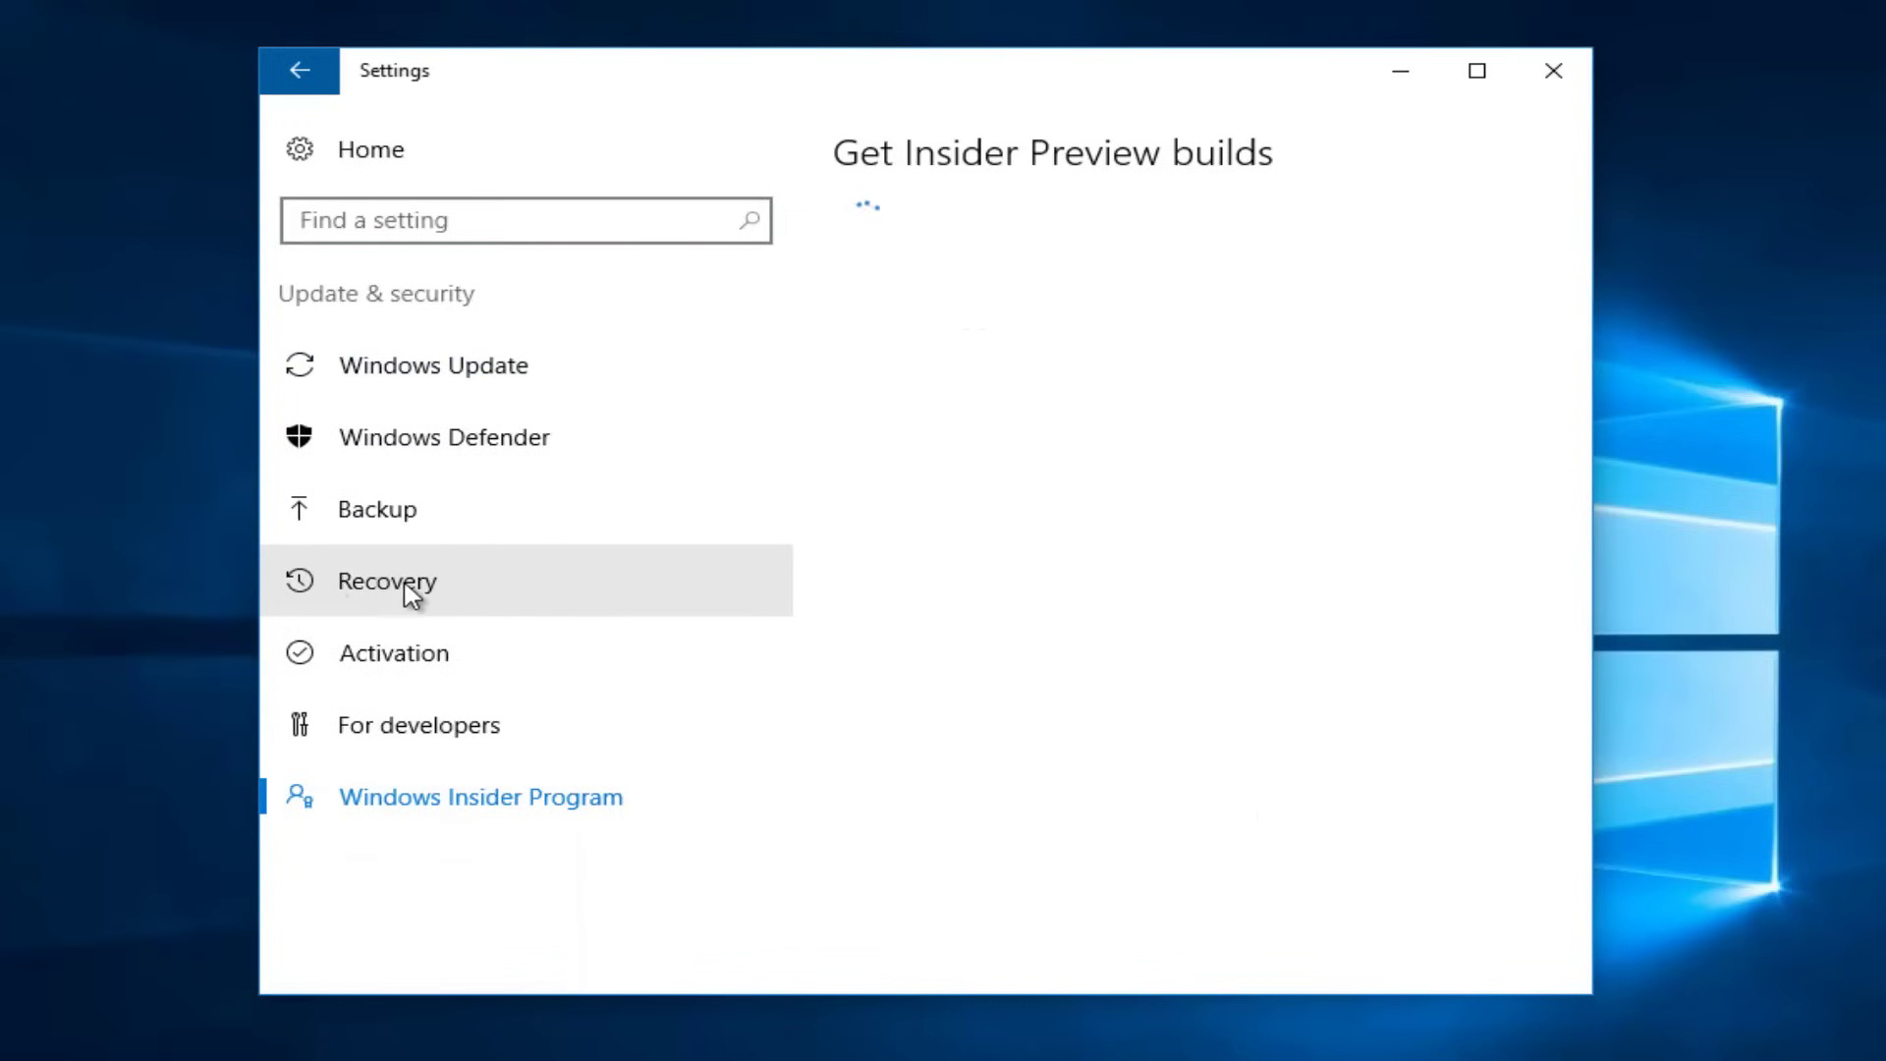
click(354, 597)
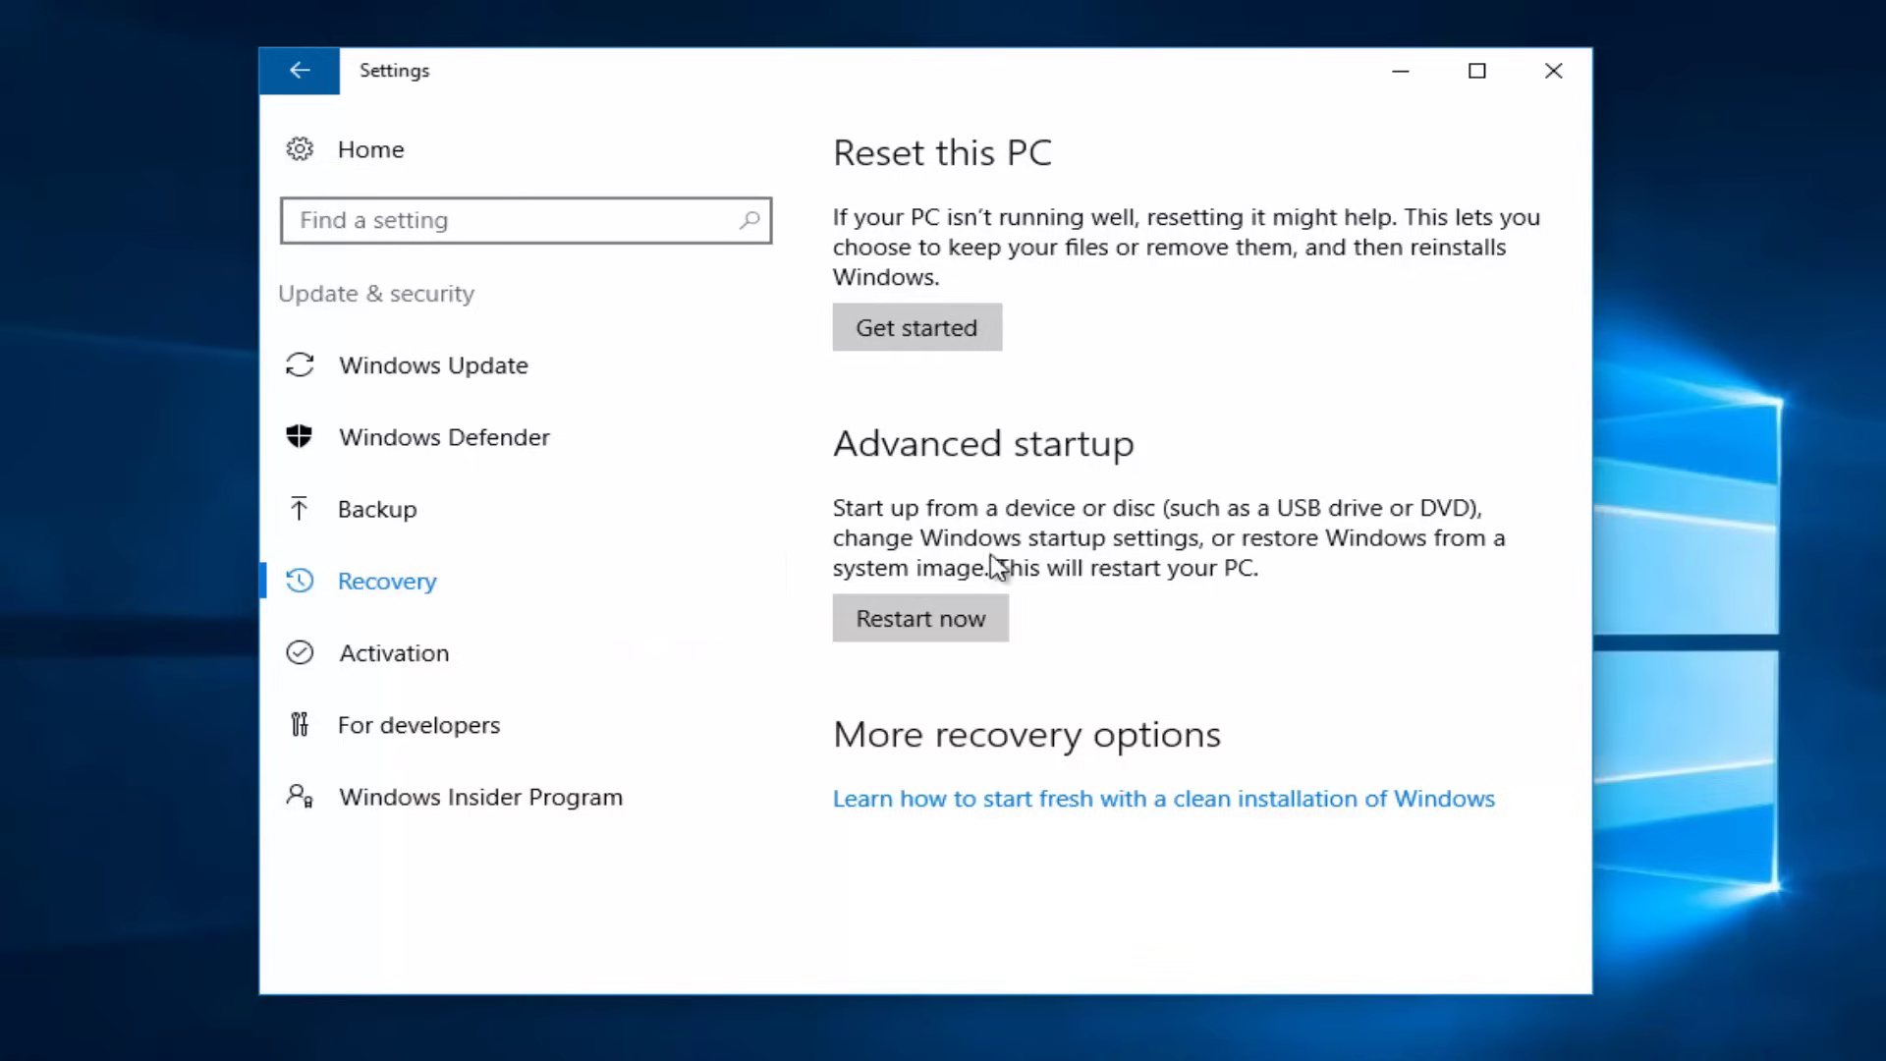
click(904, 626)
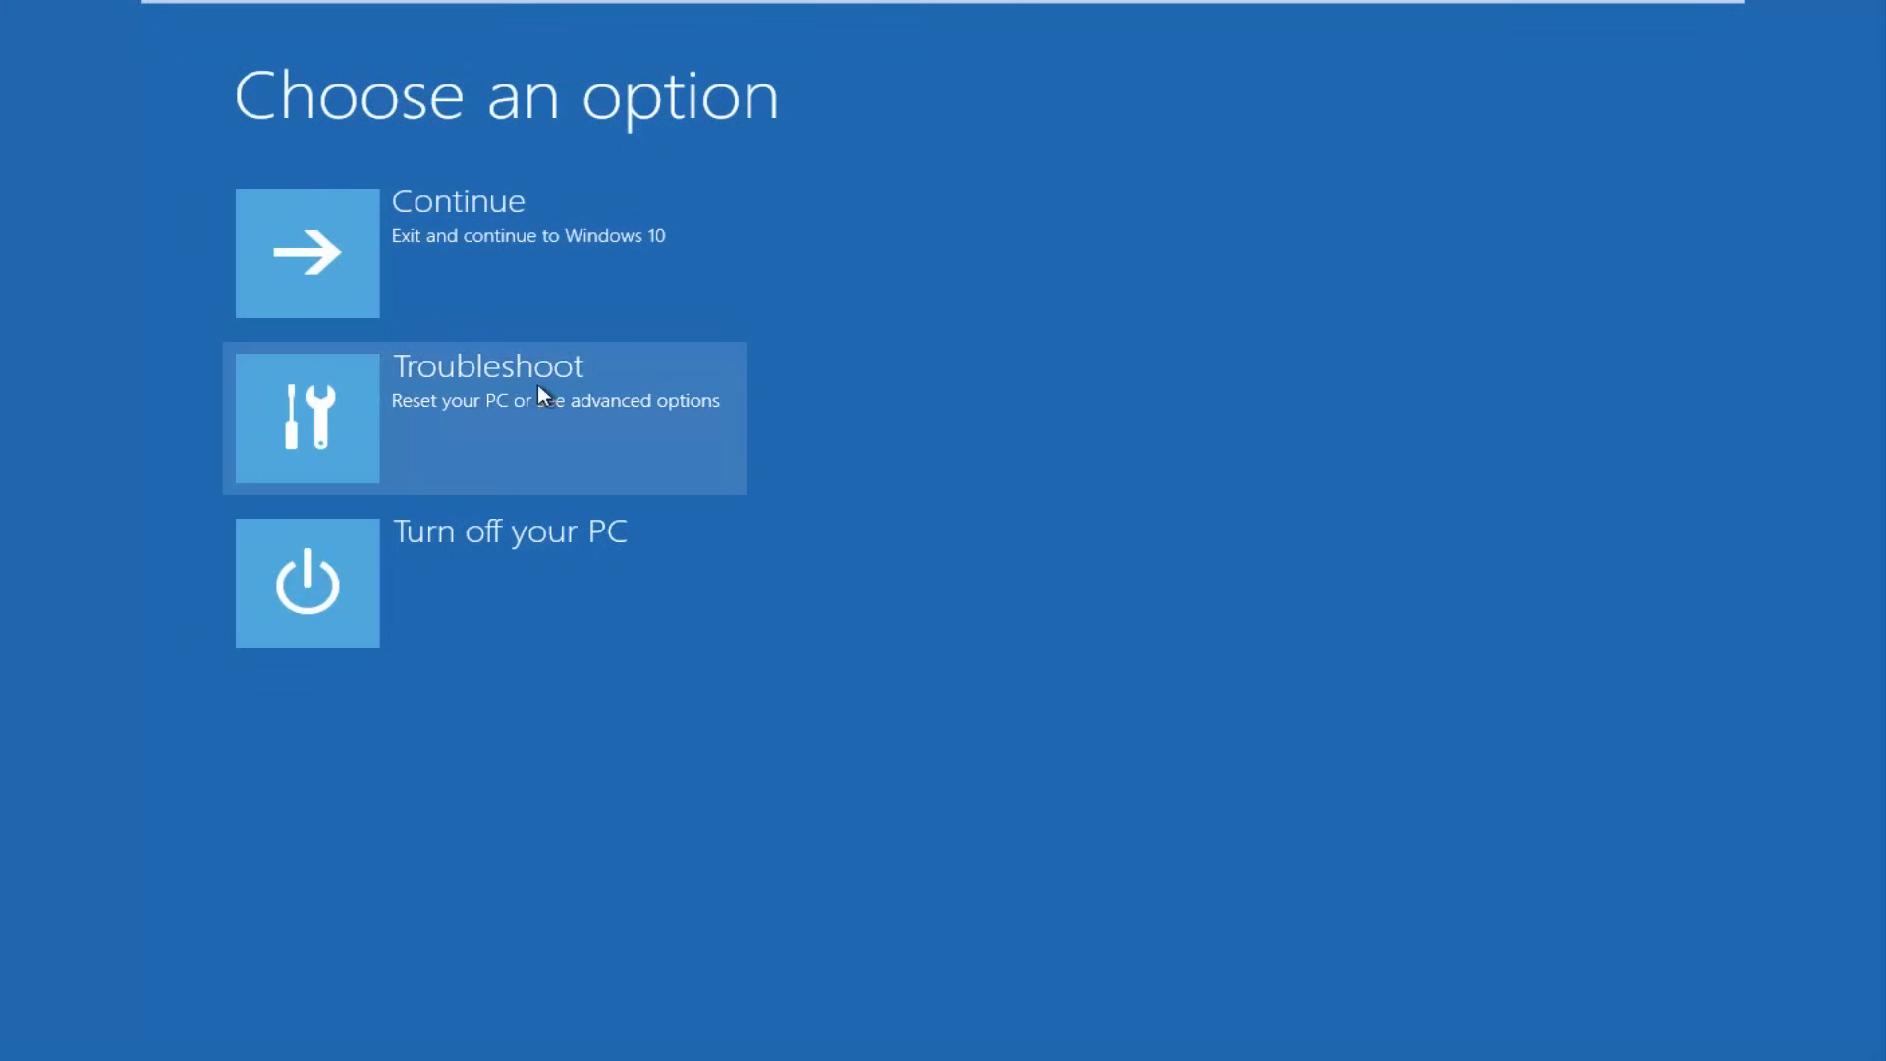
From Choose an option, go to Troubleshoot > Advanced options
click(453, 424)
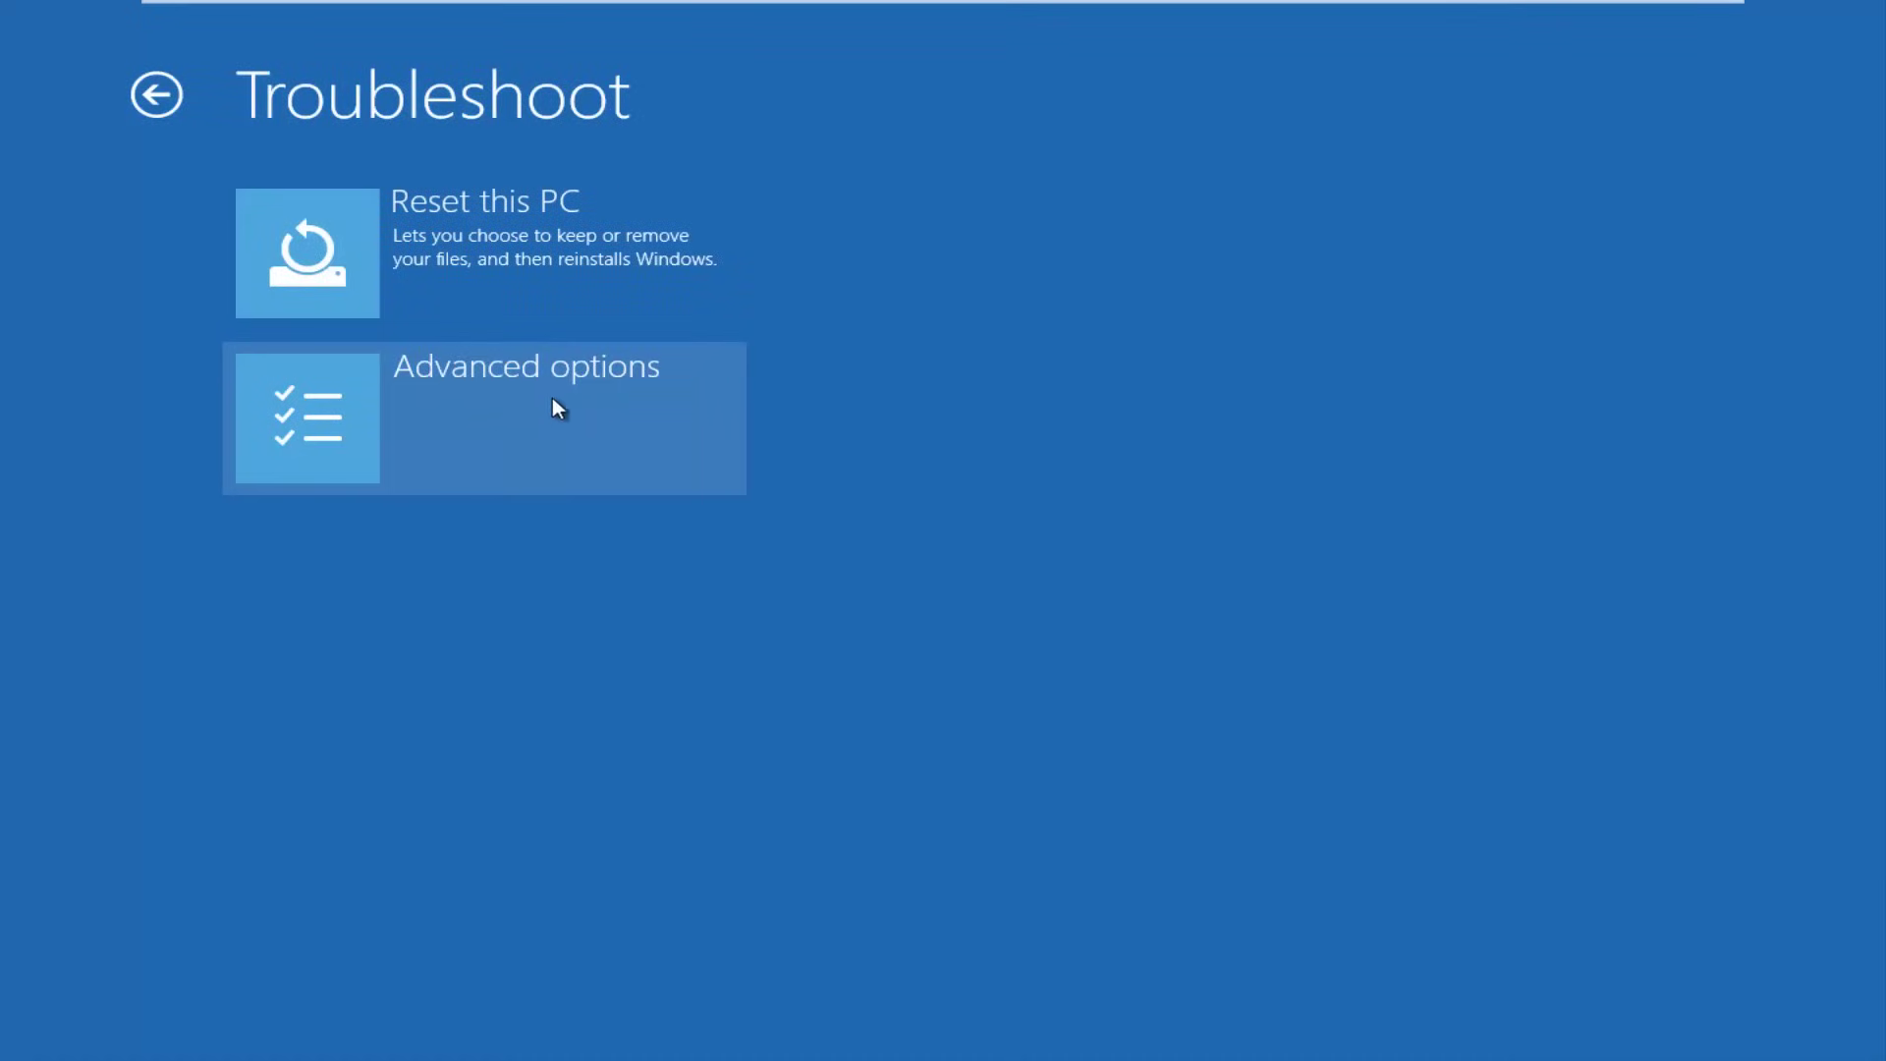
click(503, 446)
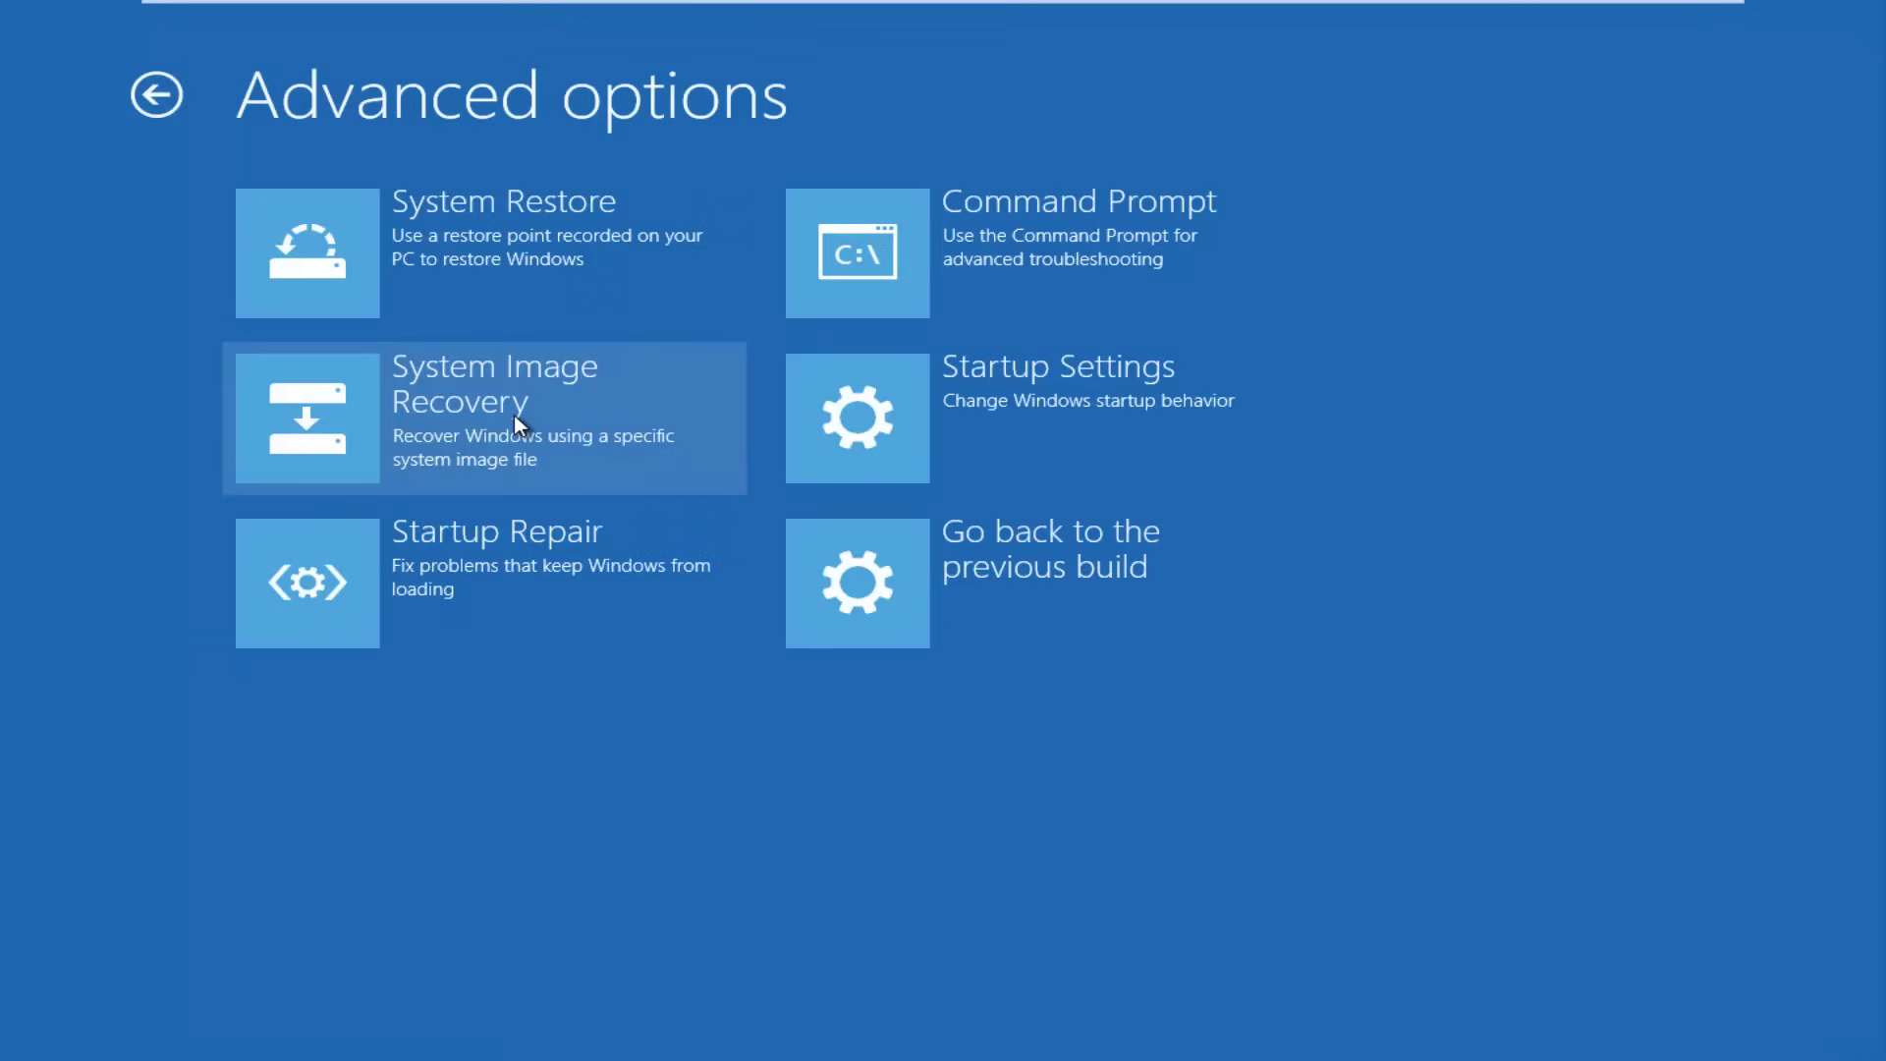